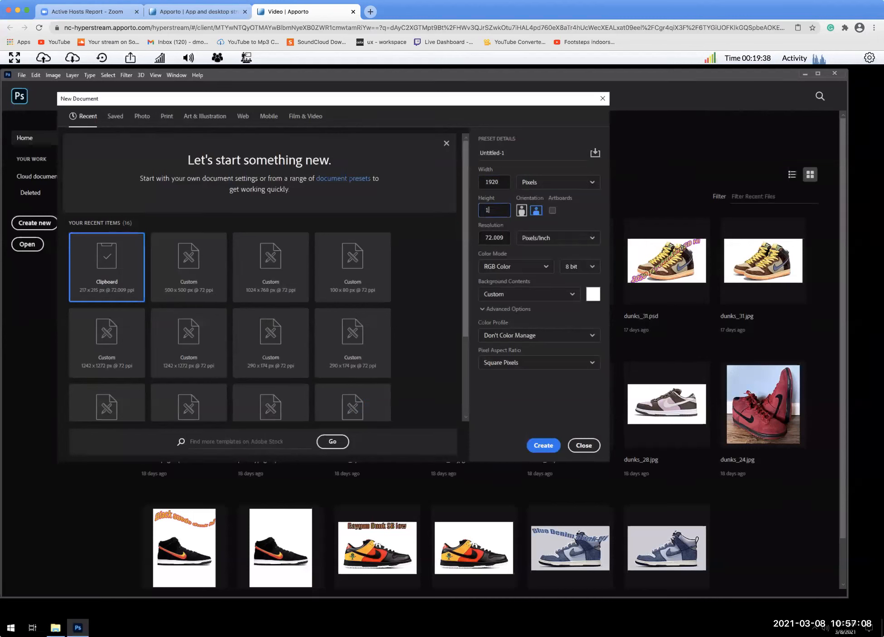
Create the new document with a height of 1080 pixels, a resolution of 72 pixels/inch and a transparent background
type("080")
left_click_drag(492, 237, 505, 238)
key("BackSpace")
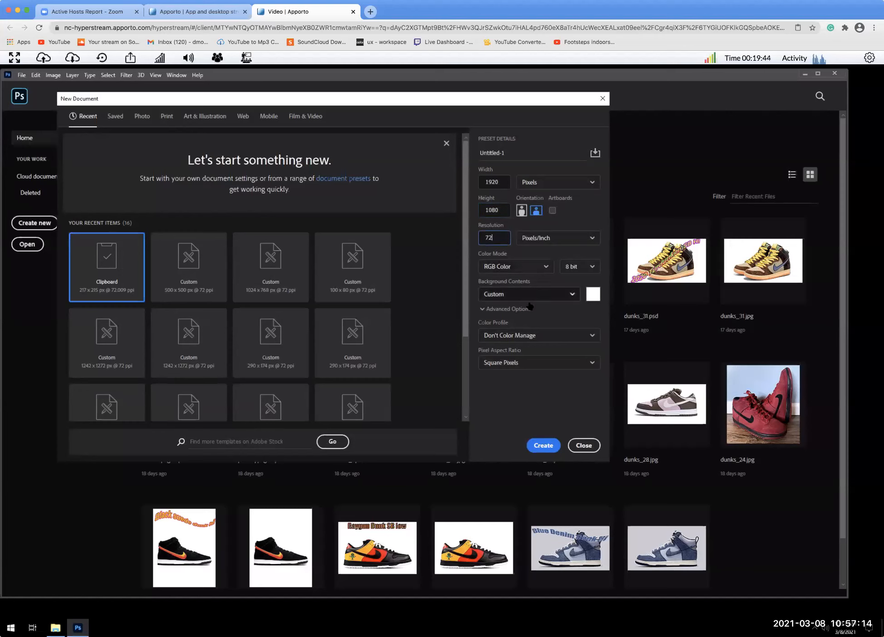
left_click(552, 295)
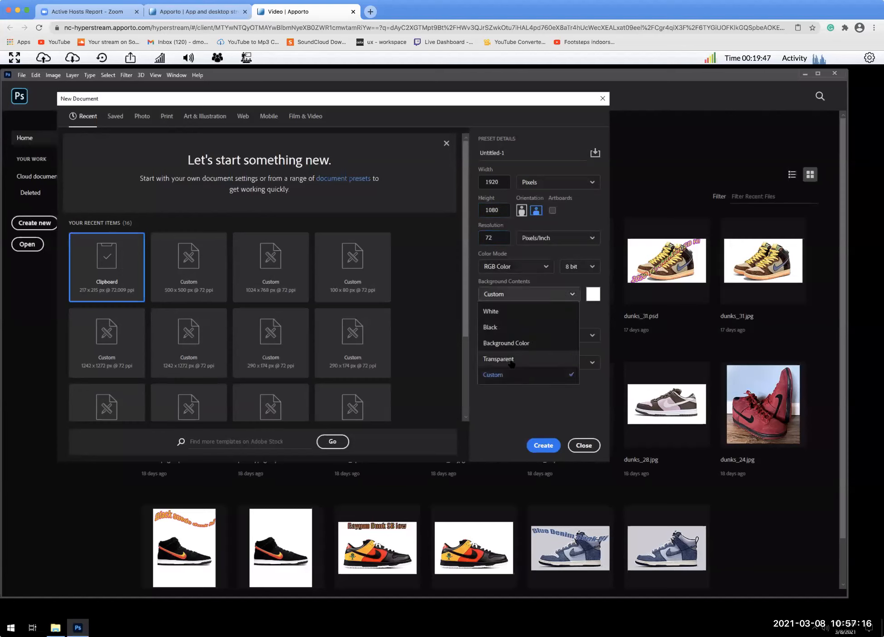
left_click(512, 362)
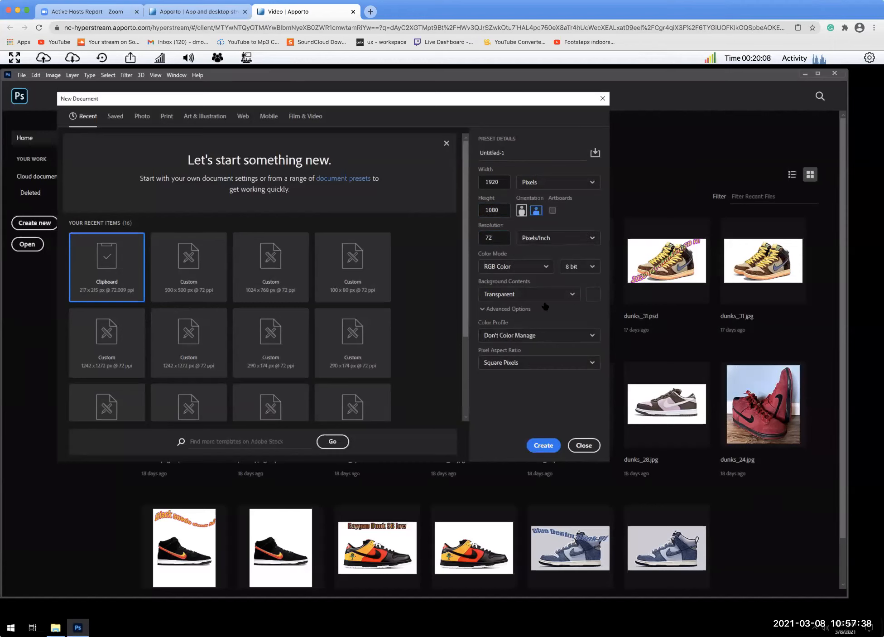
left_click(545, 445)
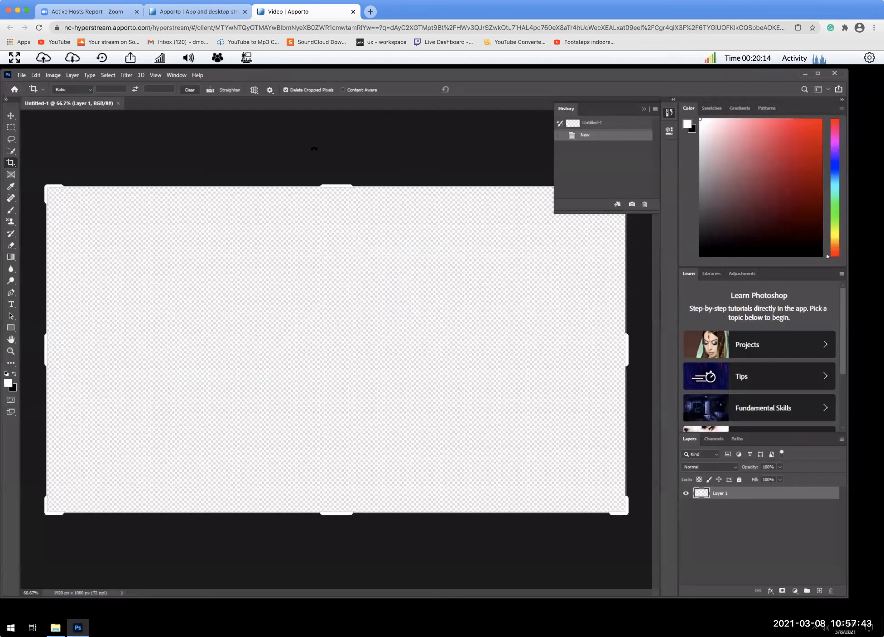
Add a text box spanning the whole canvas with the Type tool and enter "No Running"
left_click(11, 116)
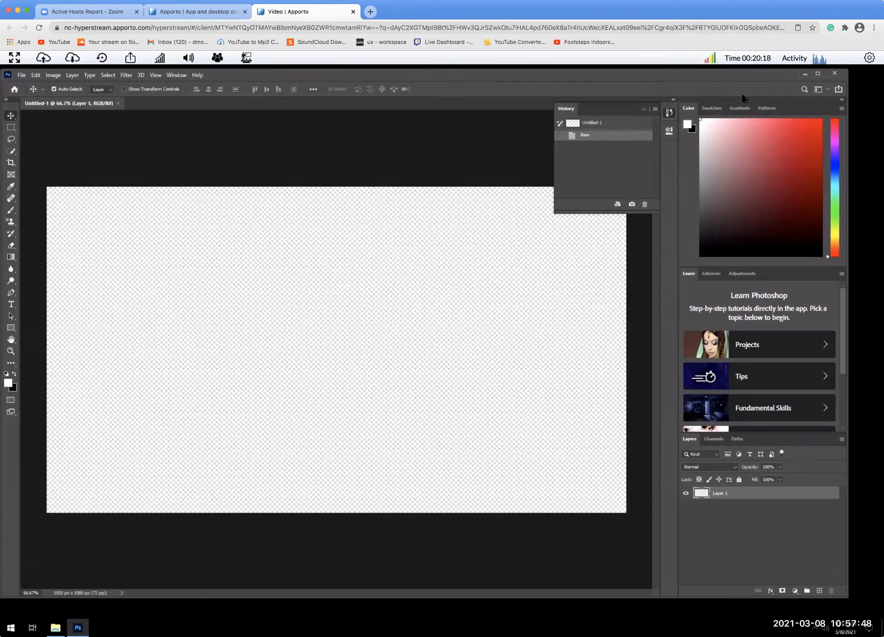
left_click(11, 301)
left_click_drag(48, 188, 626, 511)
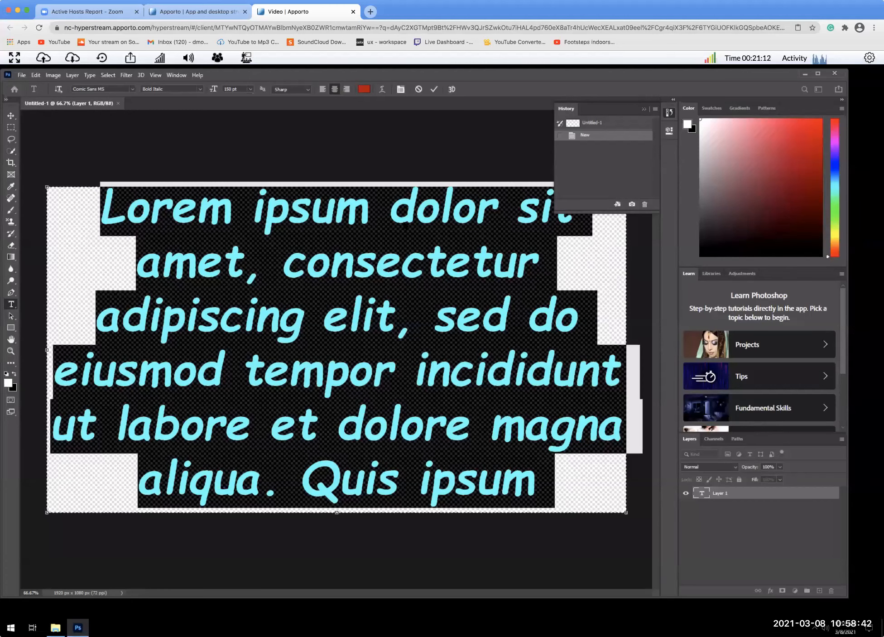
double_click(232, 268)
left_click(232, 269)
left_click(232, 268)
type("No Runn")
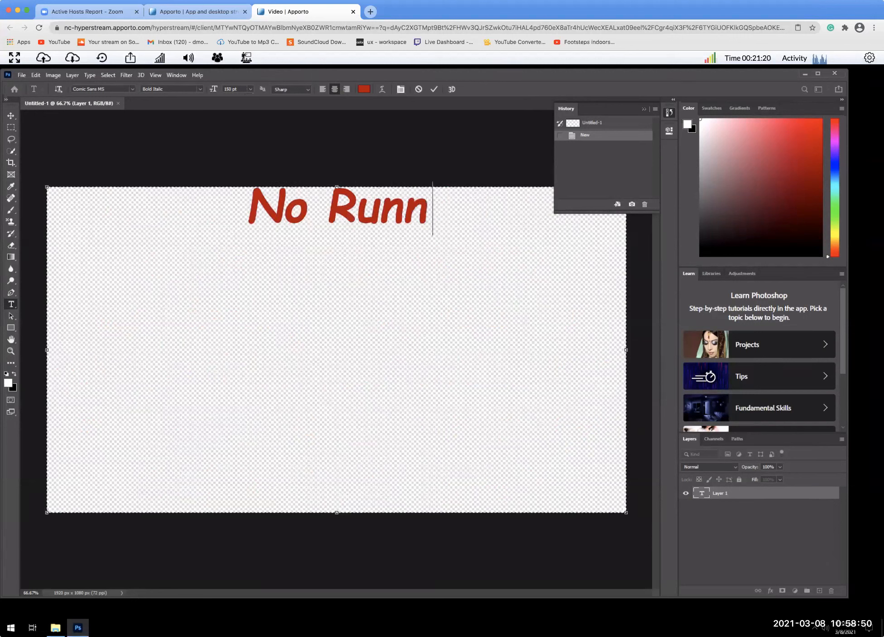
type("ing")
Set the "No Running" text to 300 pt and recolor it purple
left_click_drag(458, 207, 203, 214)
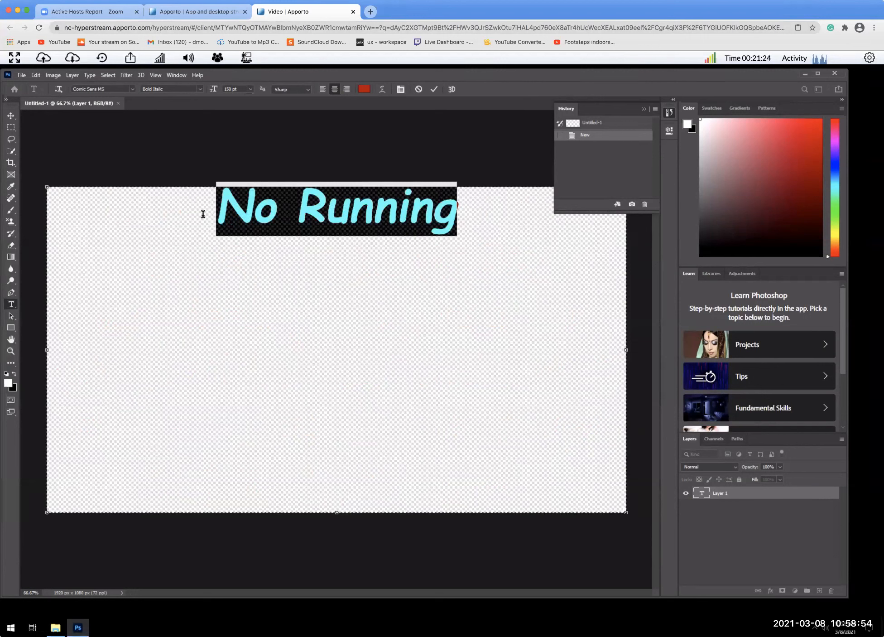
double_click(231, 89)
type("13")
type("5")
type("300")
key("Return")
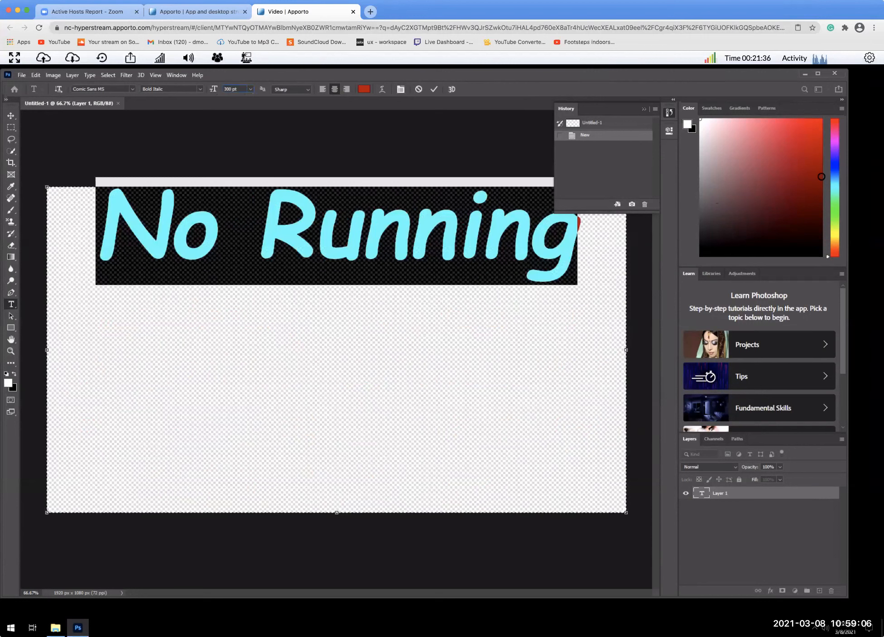
left_click(836, 142)
left_click(814, 154)
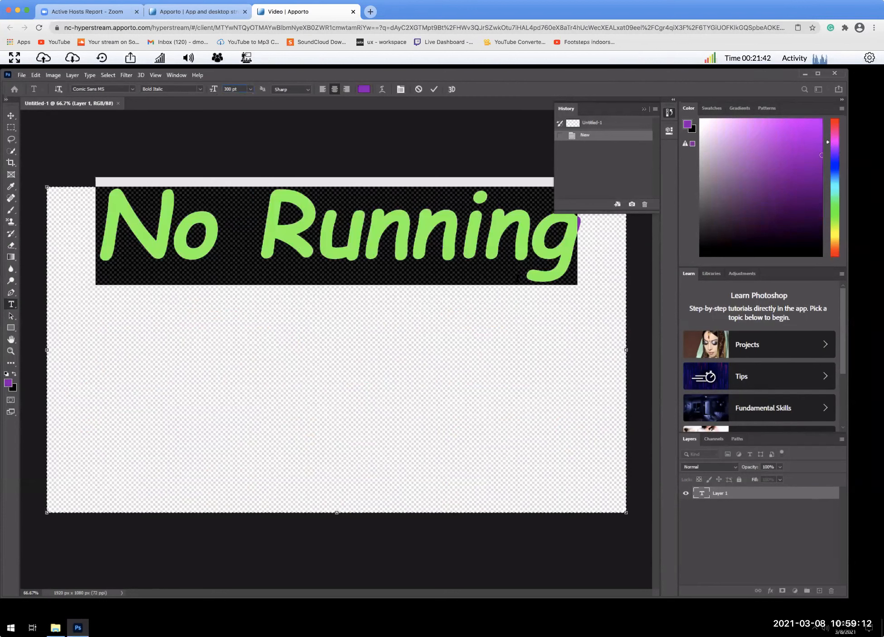
Change the text's font to Impact and its size to 350 pt
left_click(132, 88)
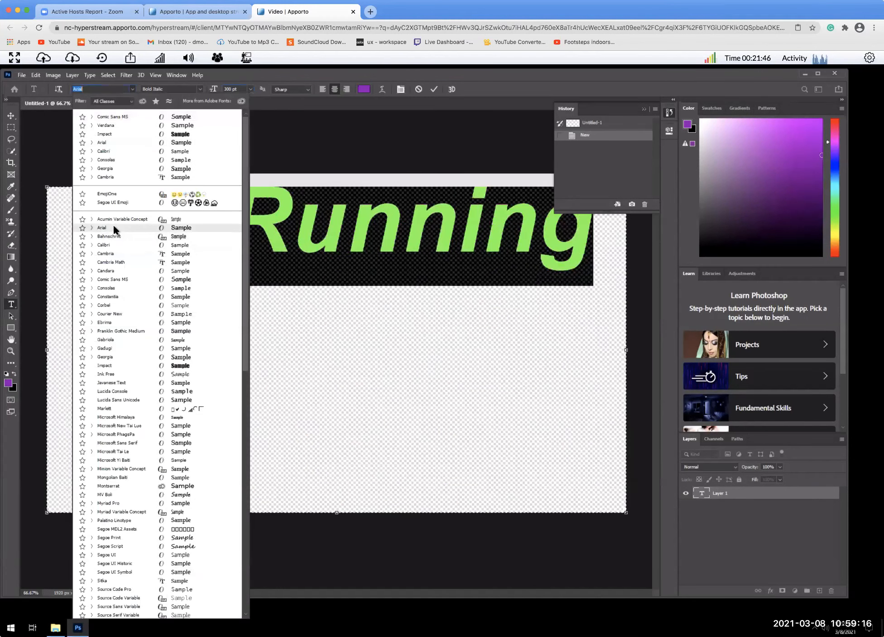
left_click(114, 134)
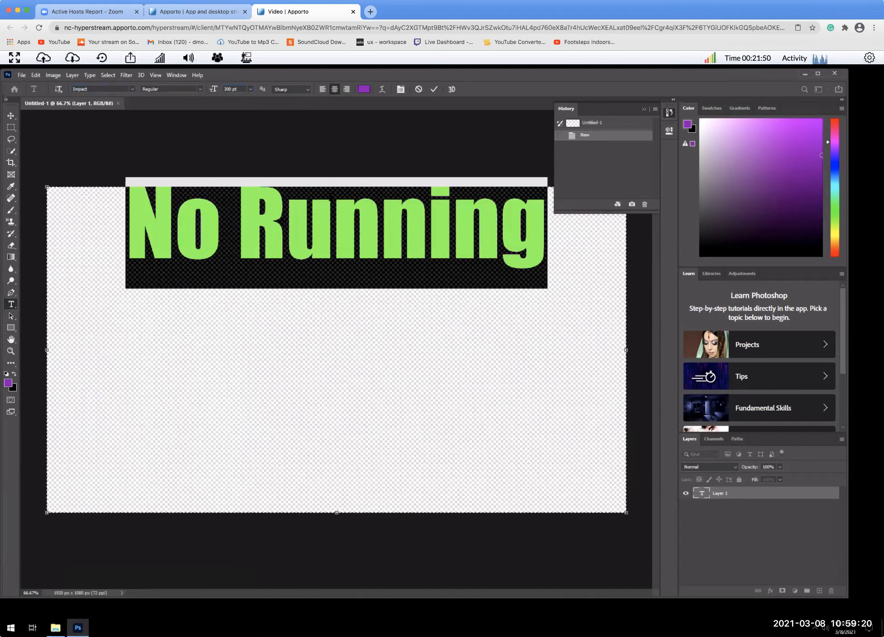
left_click(223, 89)
type("350")
key("Return")
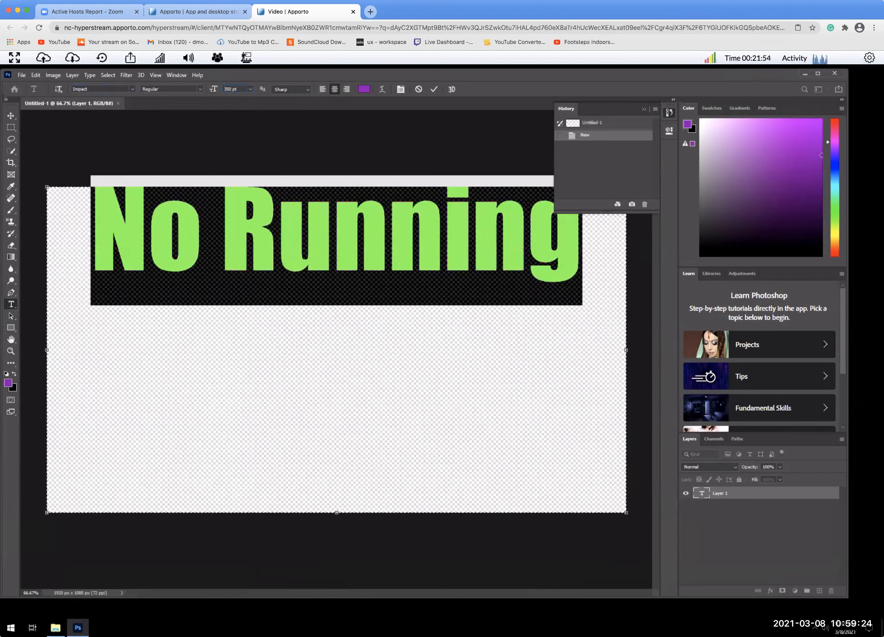
Leave text editing and move the "No Running" text down to the middle of the canvas
left_click(425, 334)
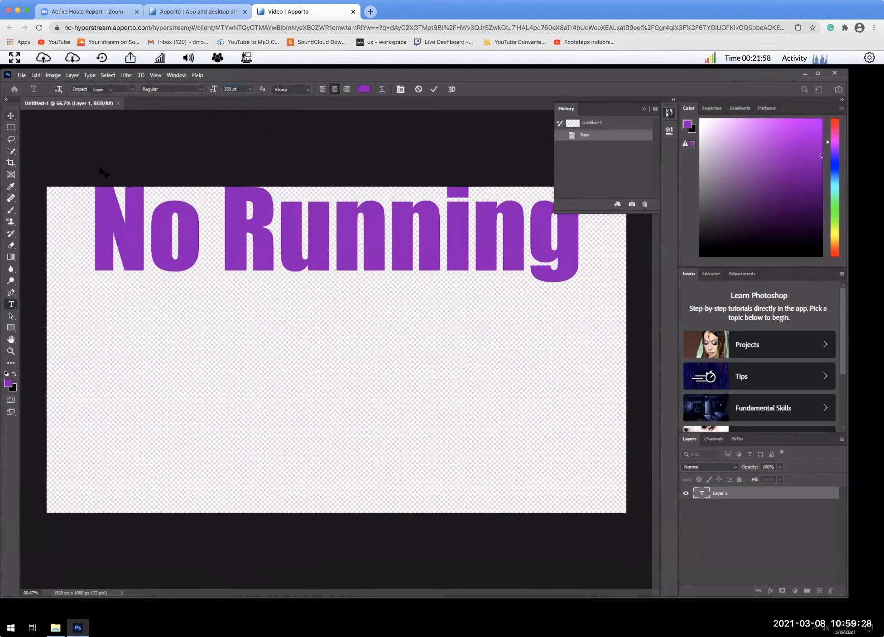
left_click_drag(289, 264, 296, 337)
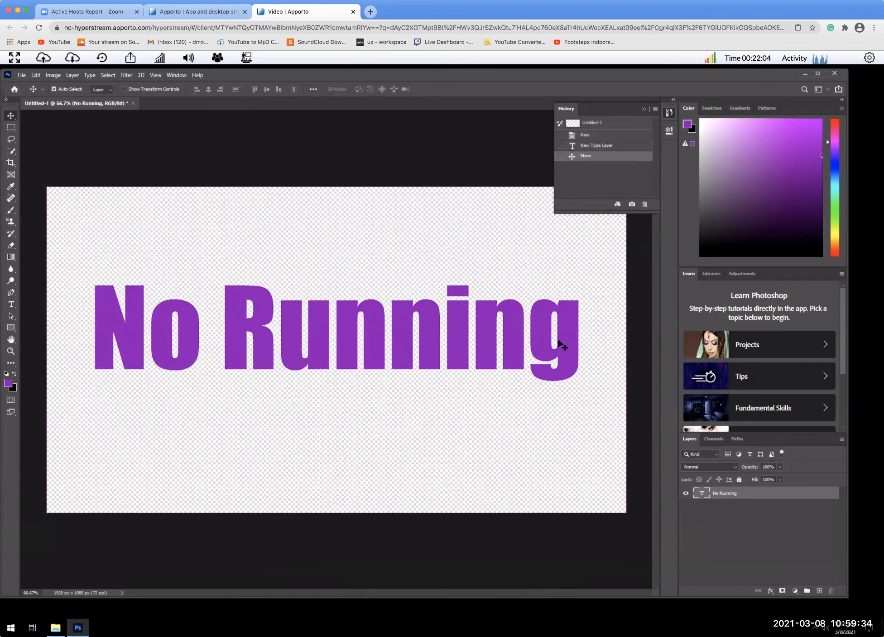
Change the whole "No Running" text to the Montserrat font at 300 pt
left_click(11, 304)
left_click(278, 339)
key("ctrl+a")
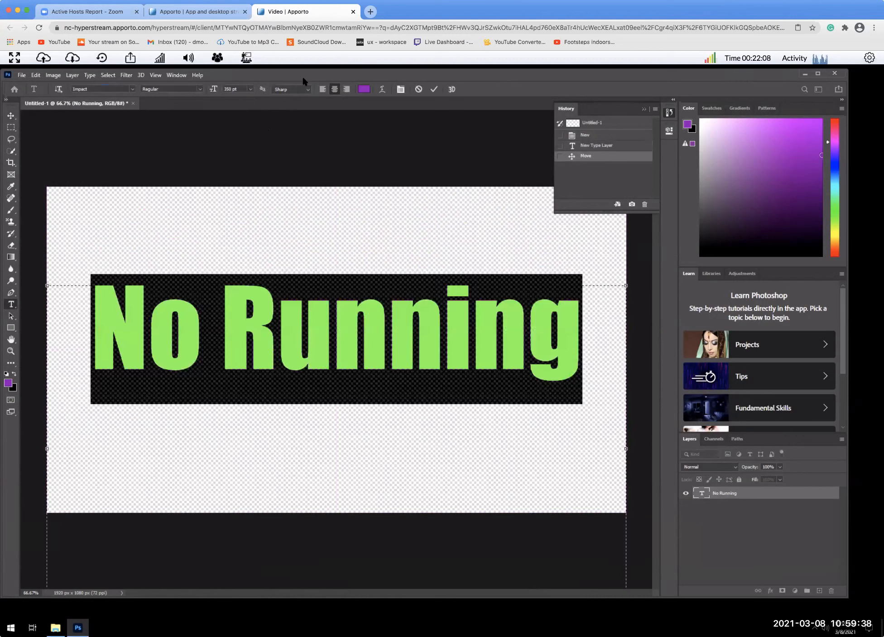
left_click(132, 89)
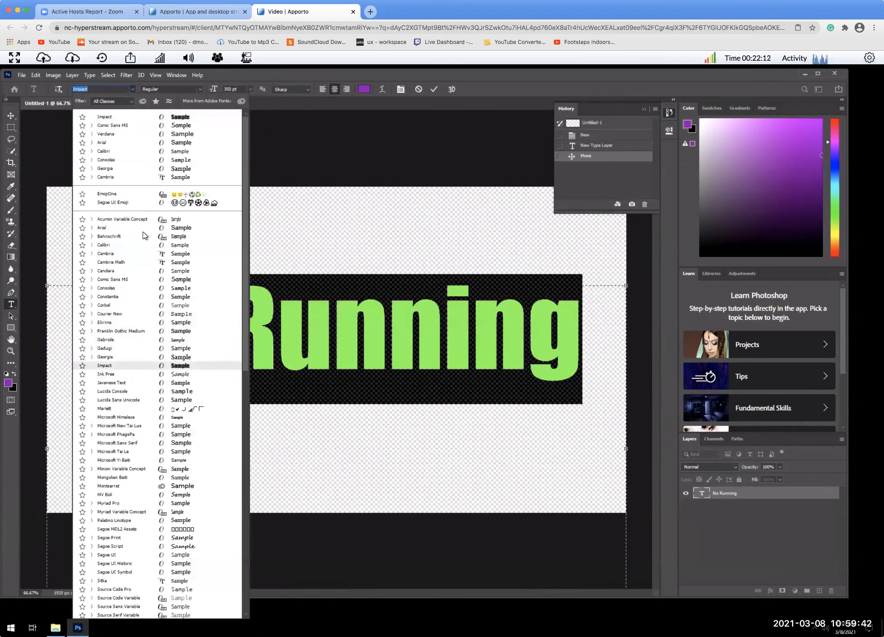
scroll(130, 327, "down", 1)
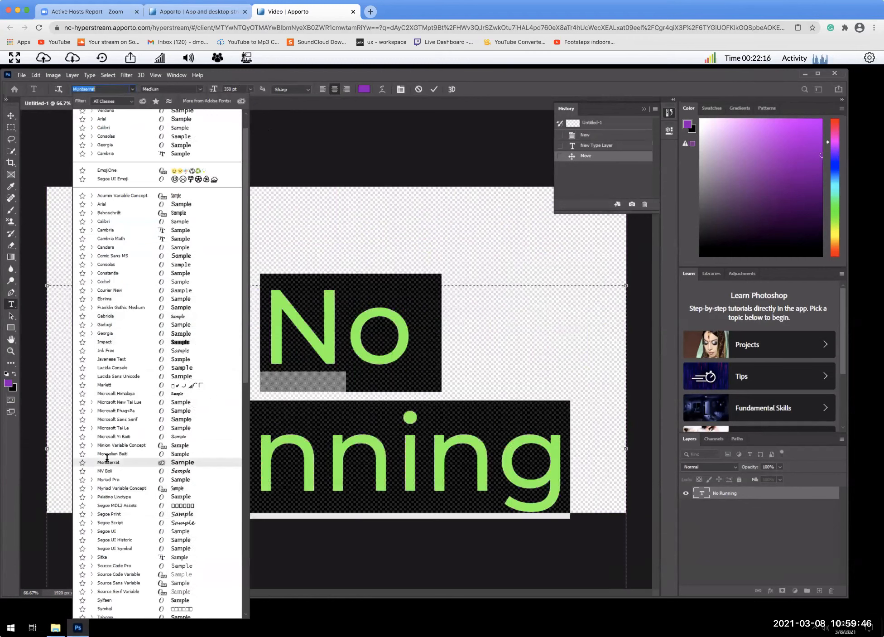
left_click(108, 462)
left_click_drag(231, 88, 218, 89)
type("300")
key("Return")
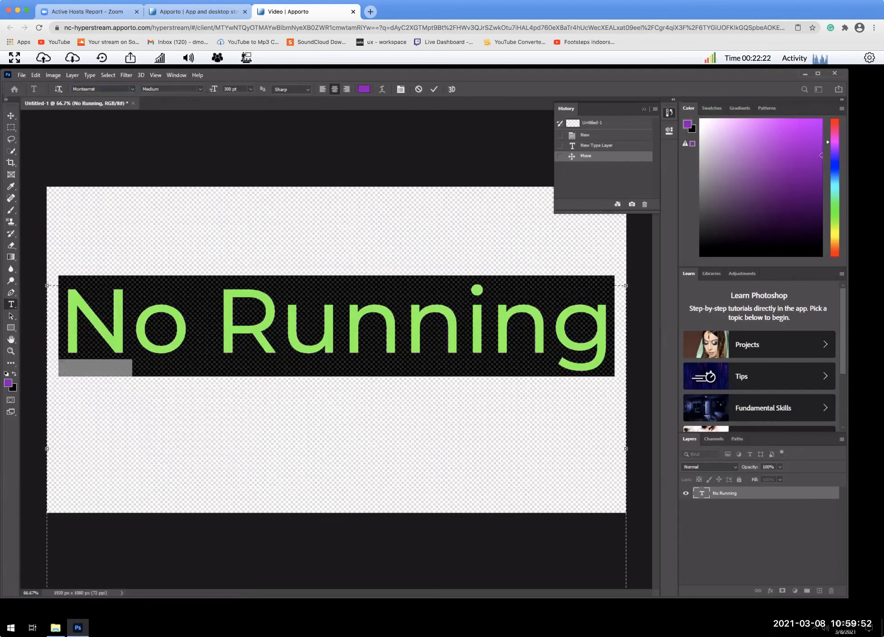
left_click(393, 378)
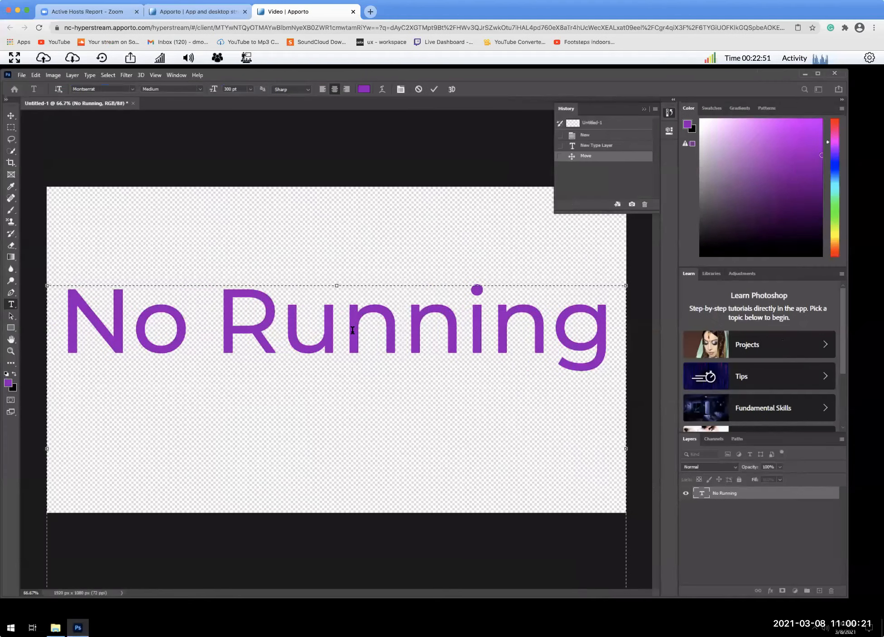
Set the size of the "No Running" text to 200 pt
triple_click(352, 329)
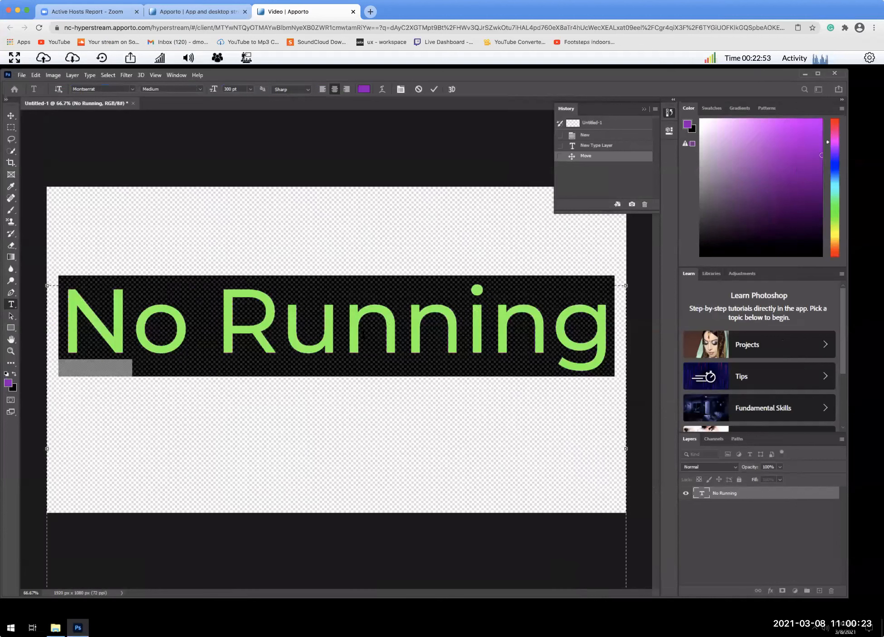
double_click(229, 89)
type("200")
key("Return")
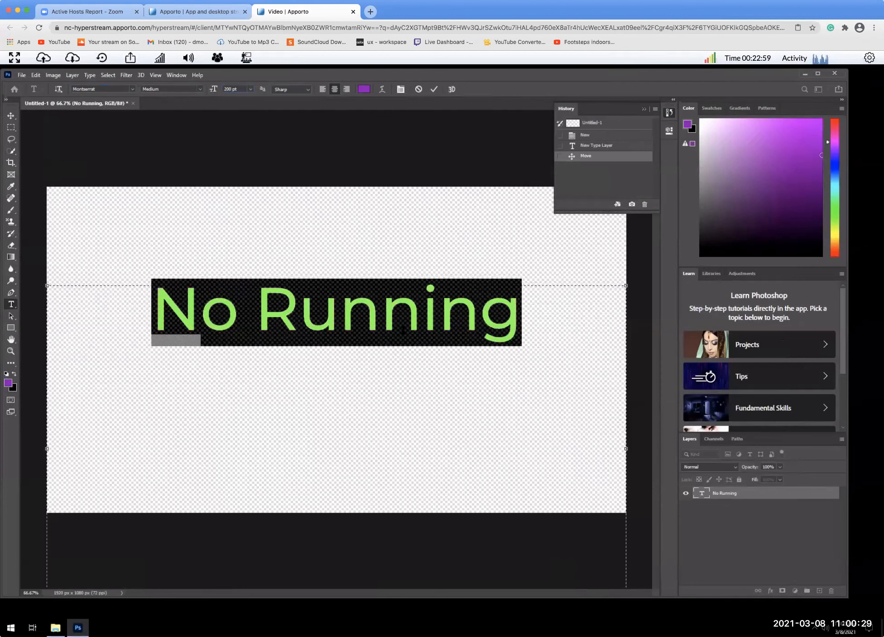
left_click(410, 385)
Change the "No Running" text to the Arial font in the Bold style and commit the edit
left_click_drag(519, 317, 75, 313)
left_click(200, 89)
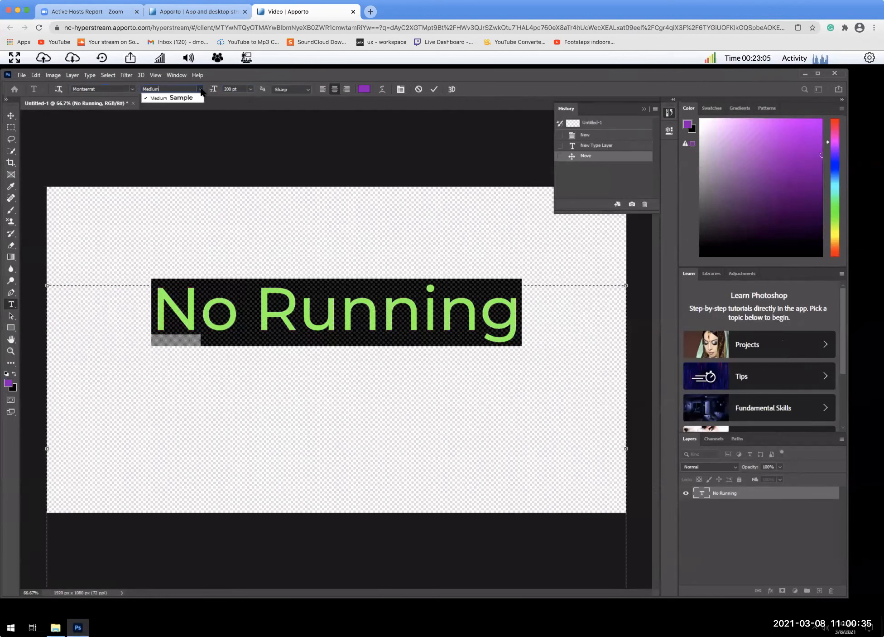
left_click(201, 90)
left_click(131, 89)
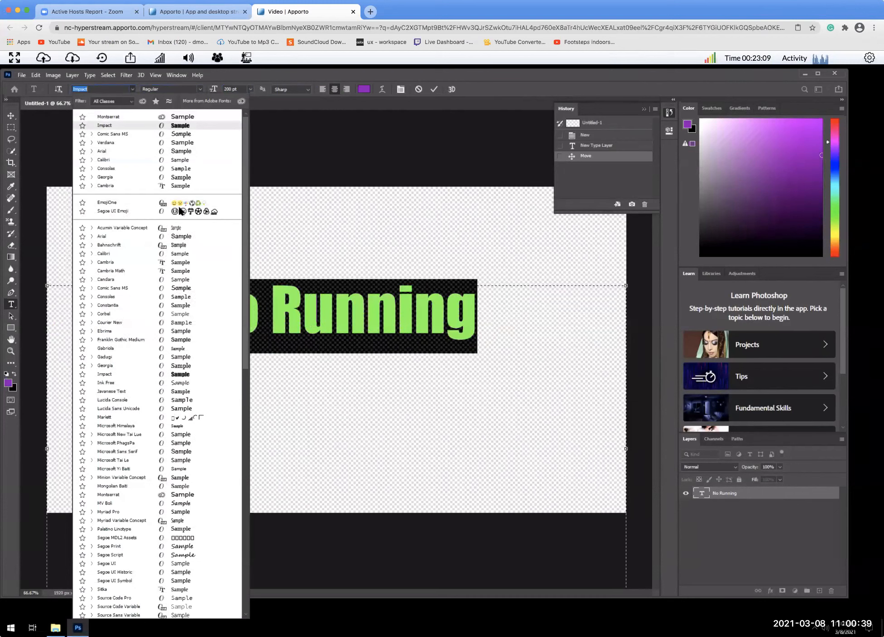
left_click(180, 236)
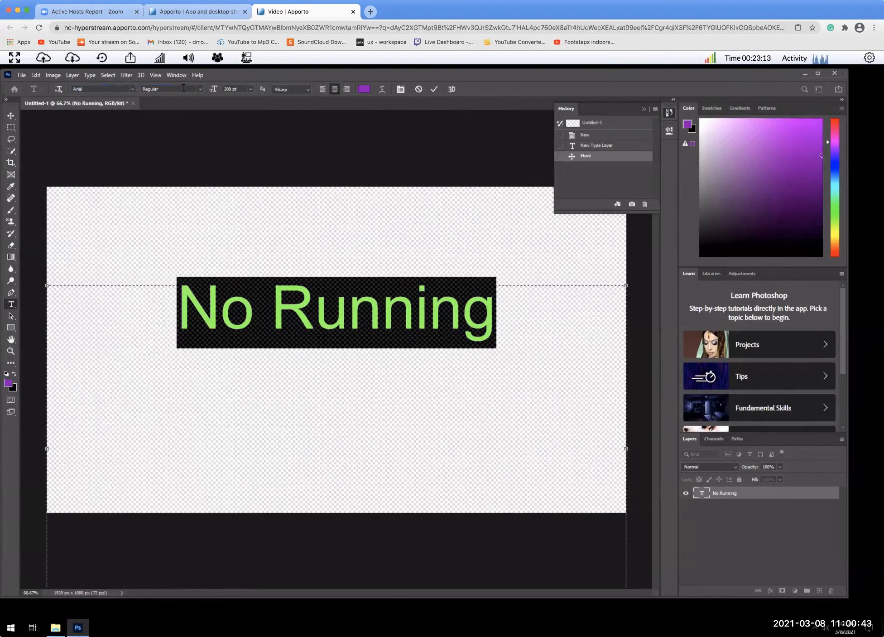
left_click(198, 87)
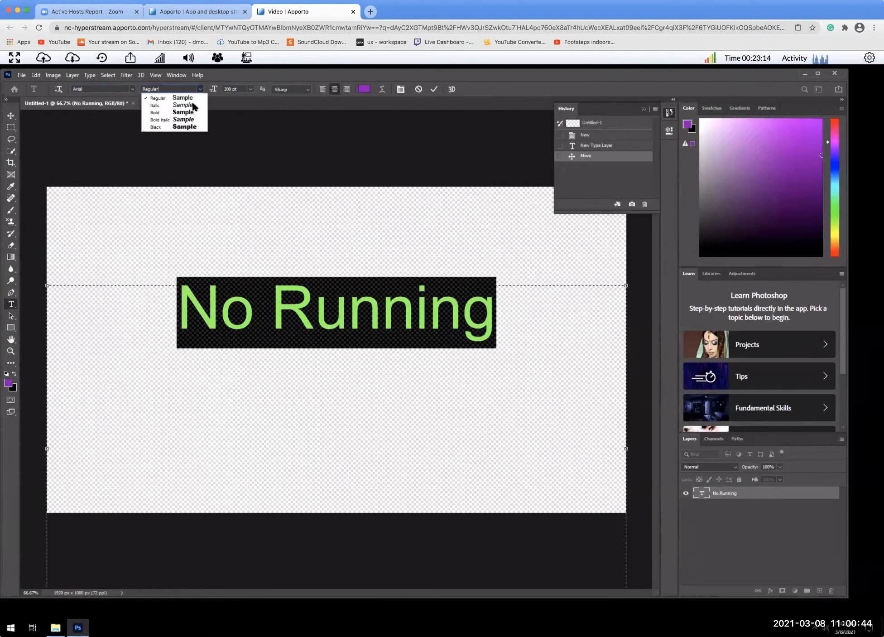
left_click(164, 112)
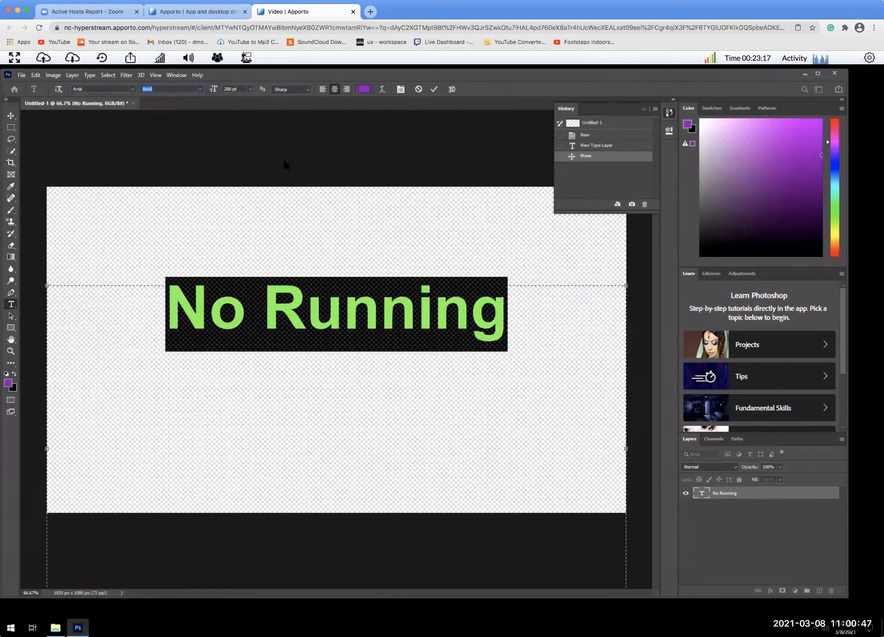
left_click(516, 316)
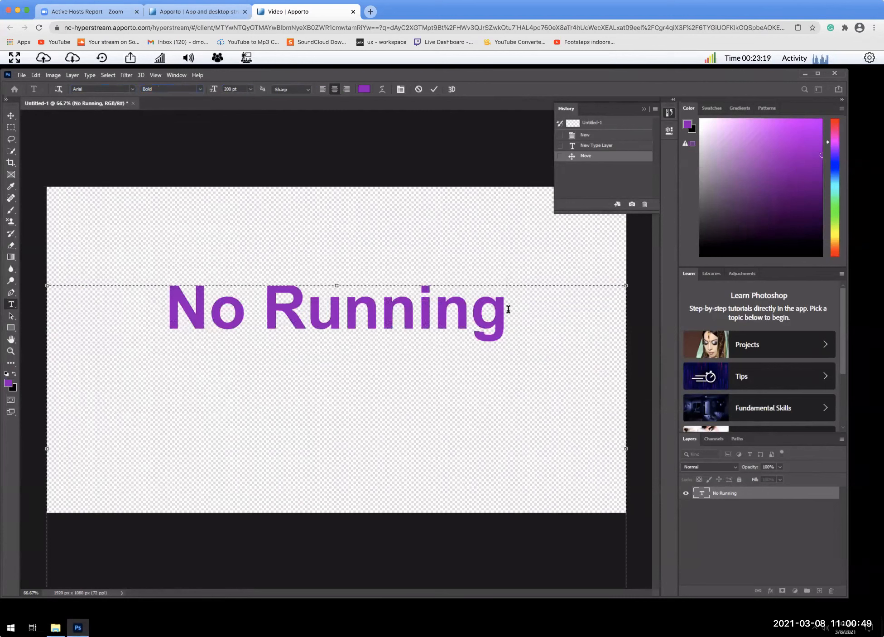
left_click(127, 302, "shift")
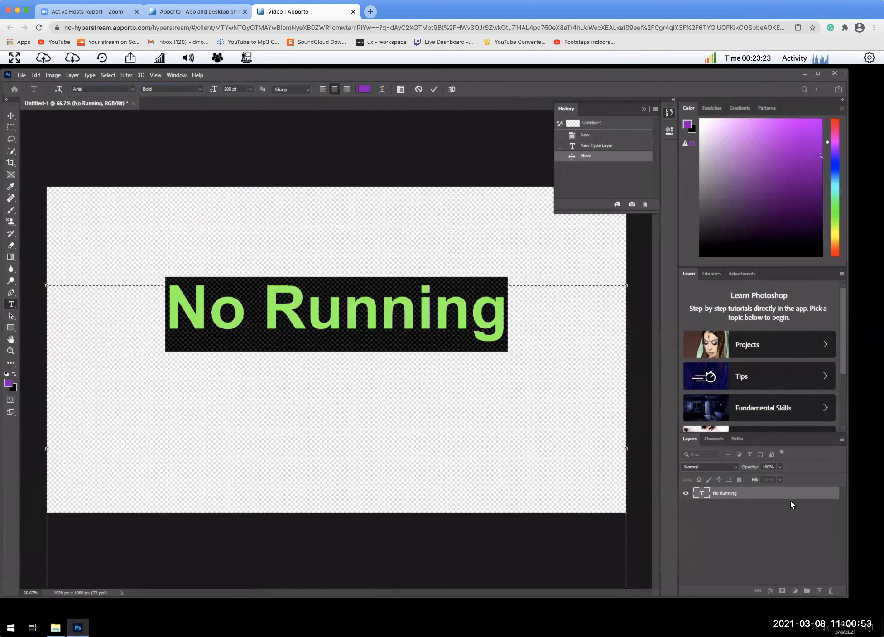
left_click(757, 496)
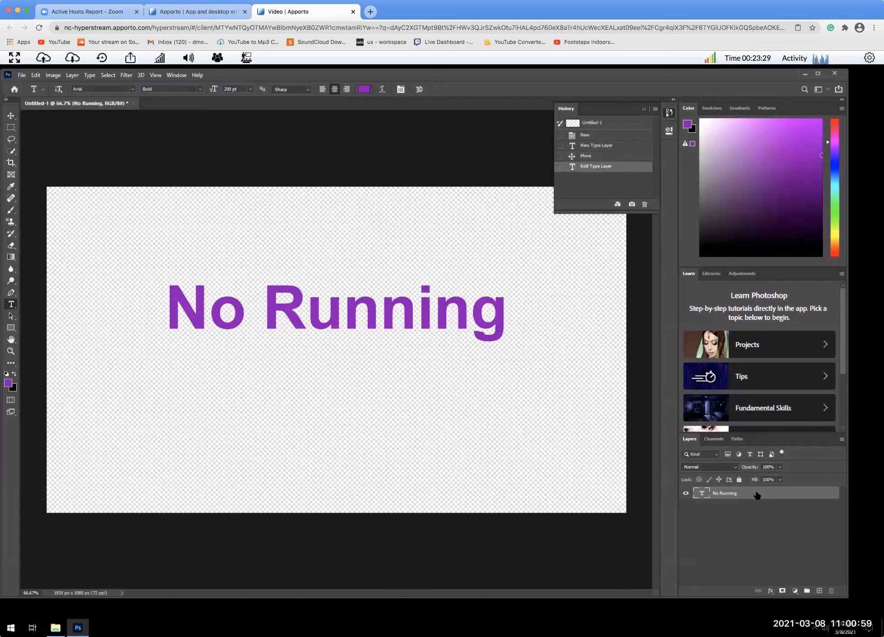
left_click(503, 301)
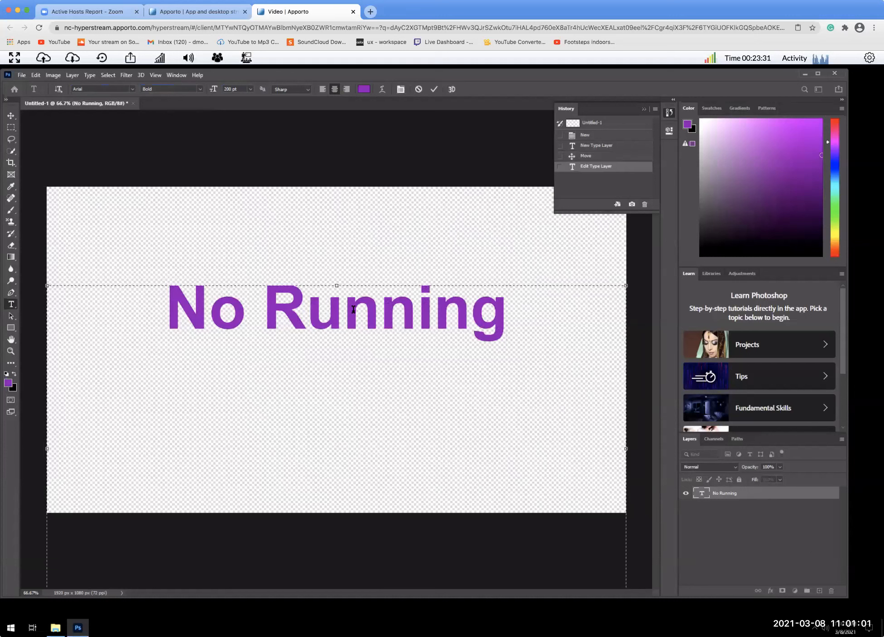
left_click_drag(162, 302, 467, 314)
triple_click(515, 317)
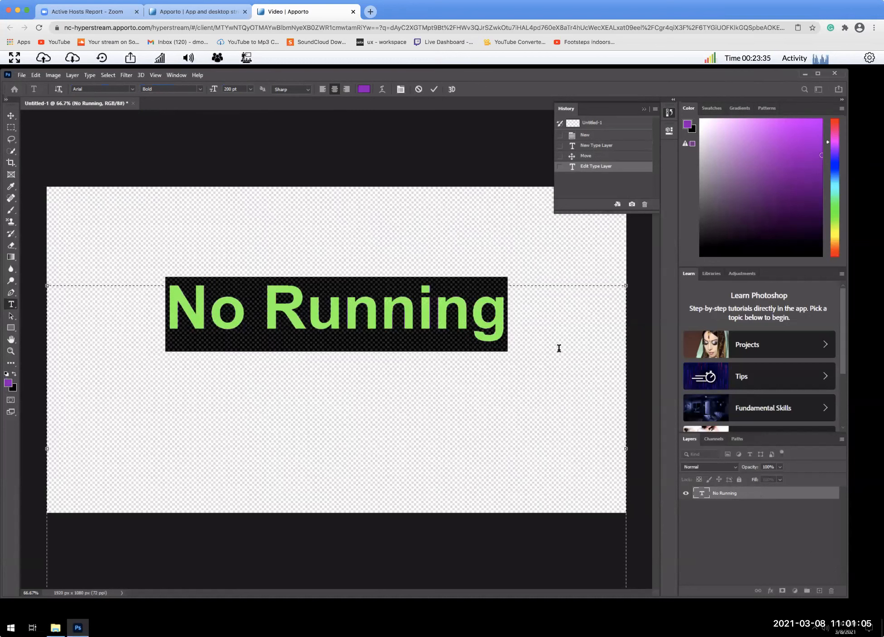
Open the blending options of the "No Running" layer and enable the Outer Glow effect
left_click(737, 494)
right_click(736, 495)
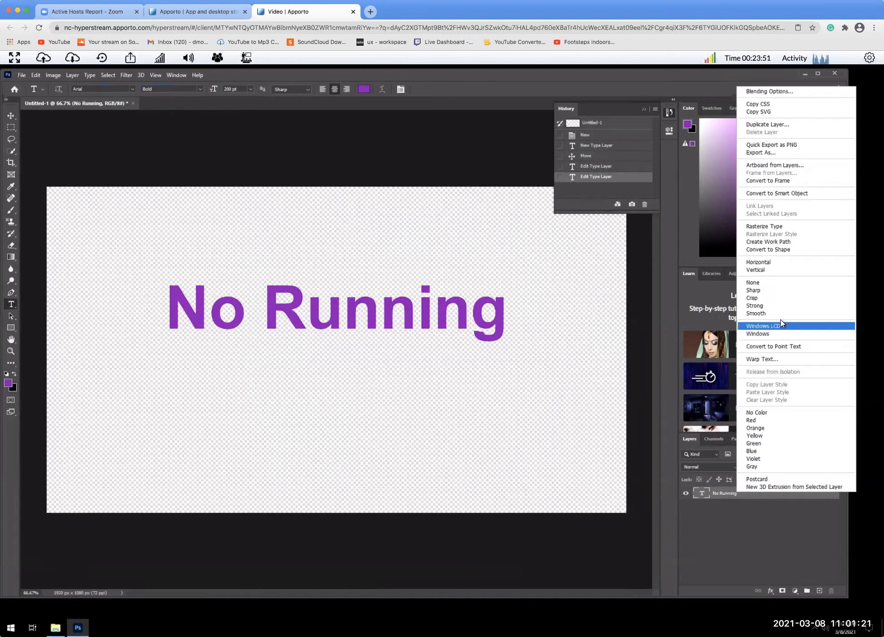
left_click(768, 91)
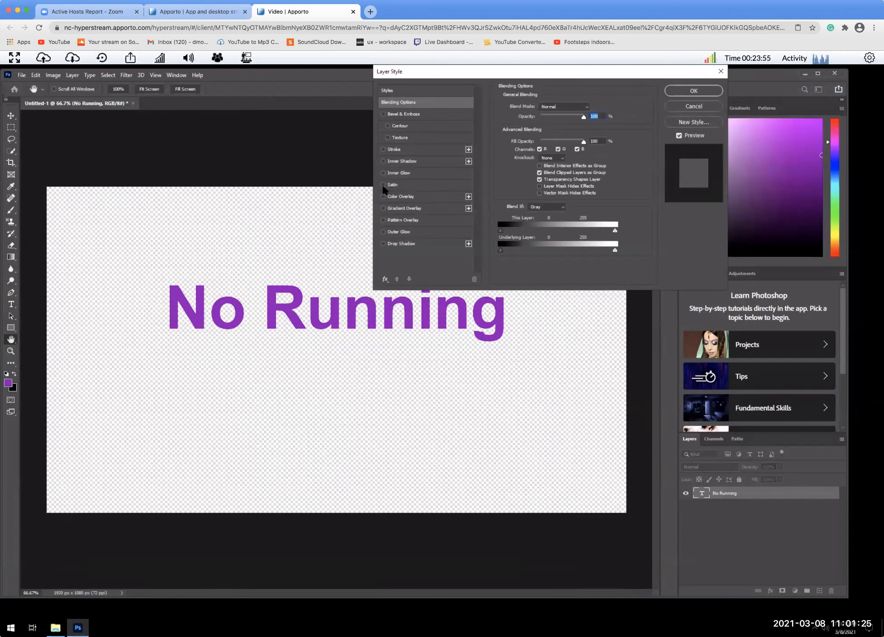
left_click(383, 232)
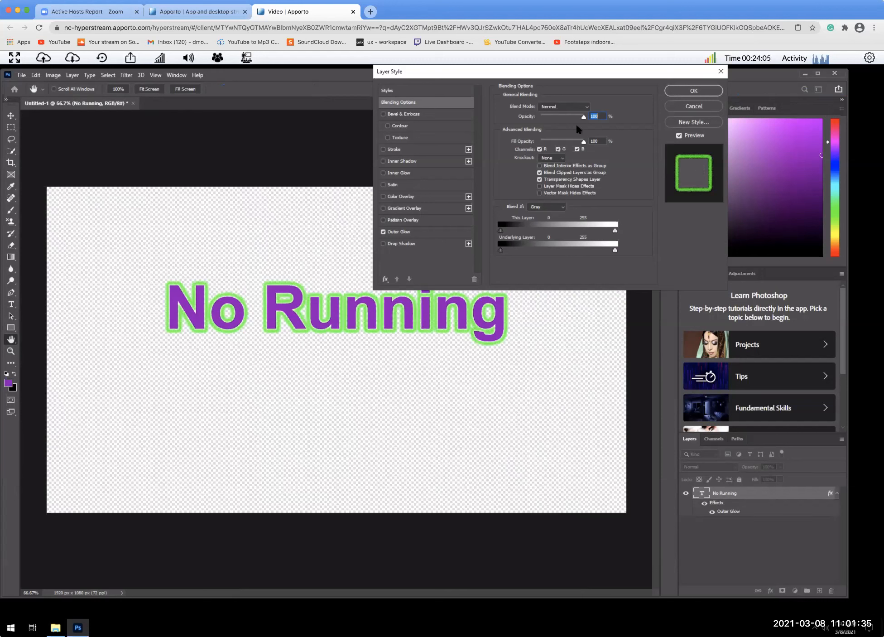
Set the Outer Glow color of the "No Running" text to near-black 021102 and apply the layer style
left_click(403, 233)
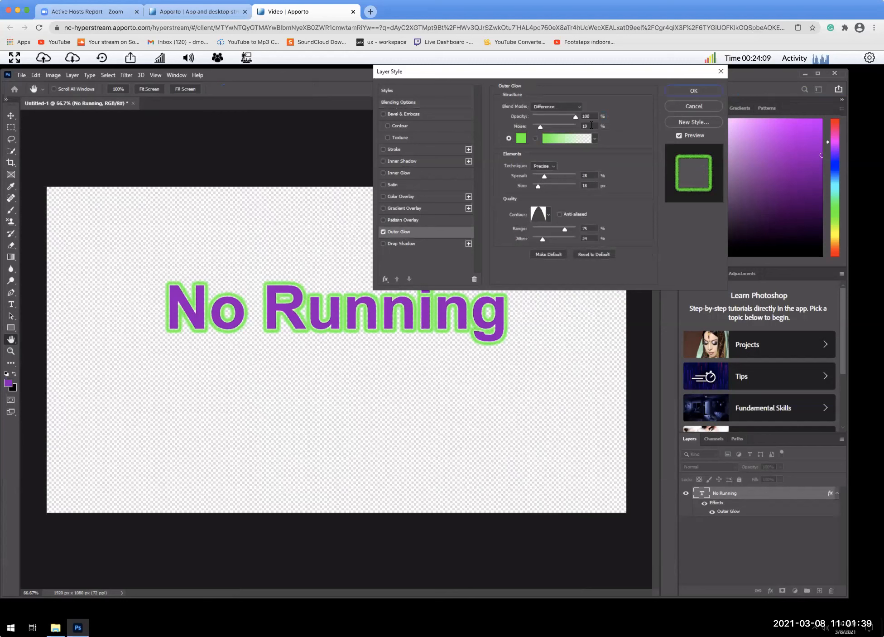
left_click(522, 138)
left_click(556, 205)
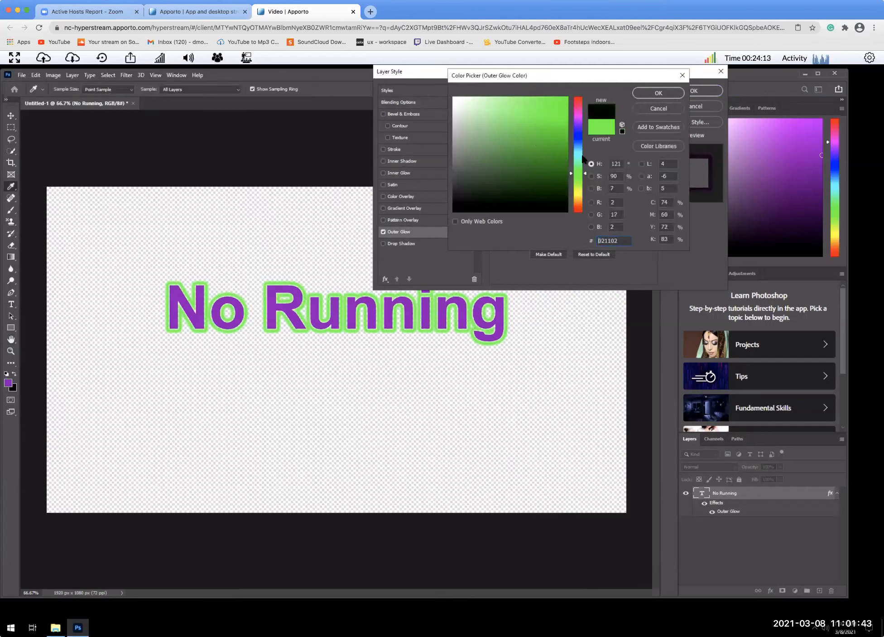
left_click(661, 92)
left_click(686, 92)
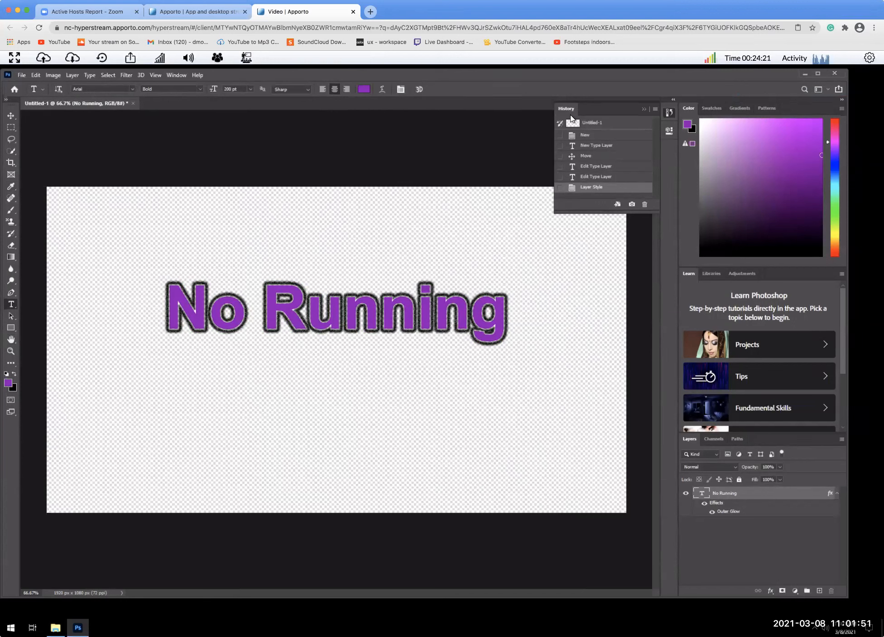
Save the document in Photoshop format as norunning_text in the dos_and_donts_matthew folder
left_click(24, 75)
left_click(29, 175)
type("norunnin")
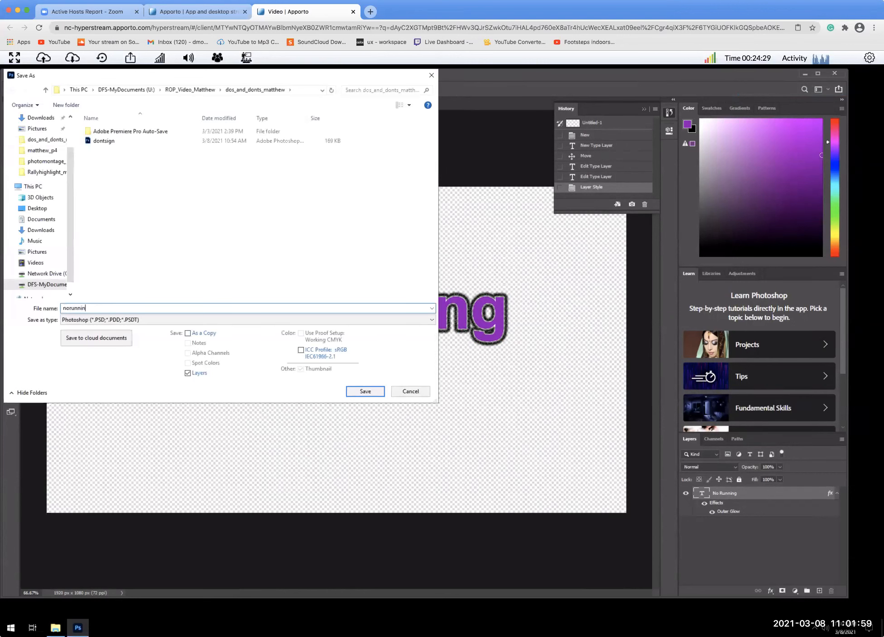
type("g_text")
left_click(365, 391)
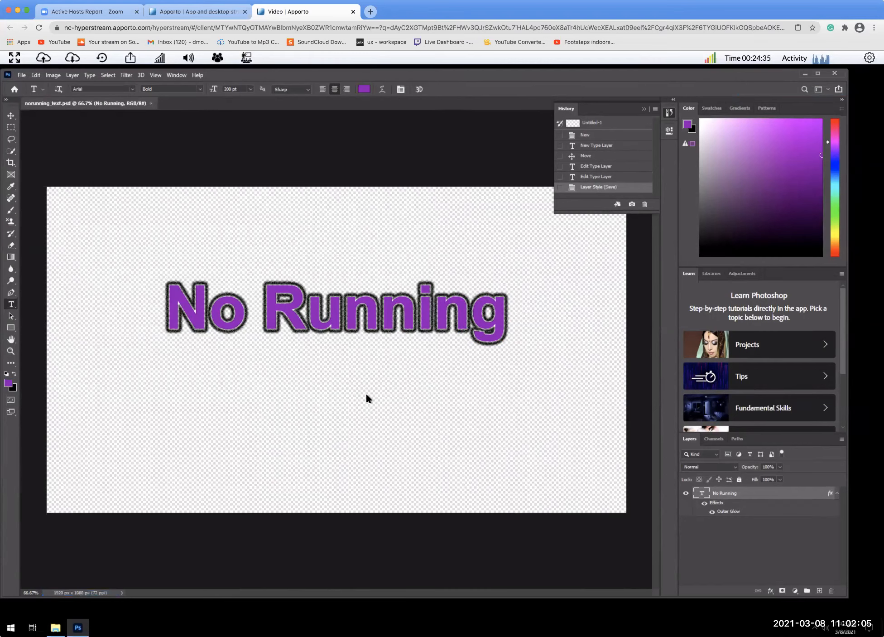
Save a PNG copy of the graphic as norunning_text in the same folder, using the large file size option
left_click(22, 75)
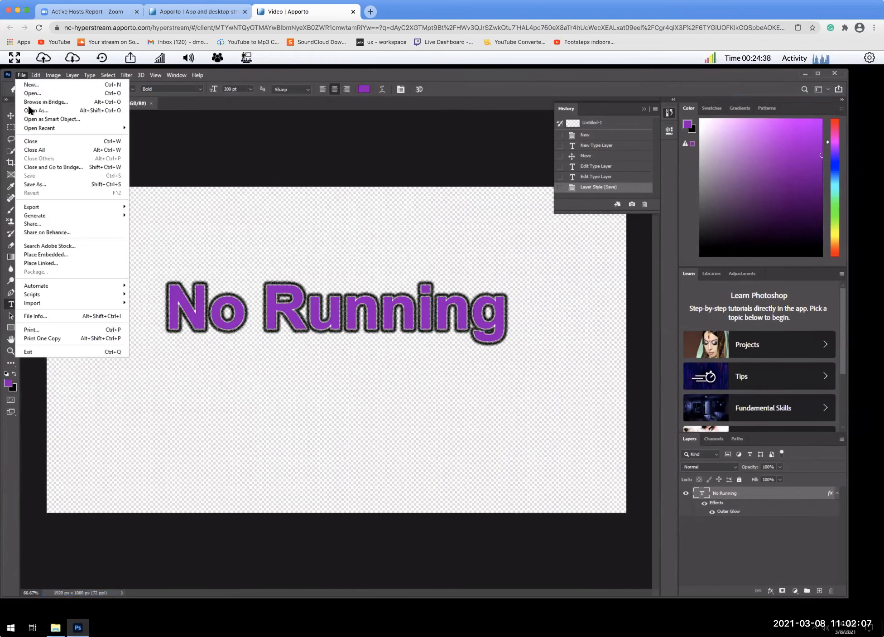
left_click(35, 184)
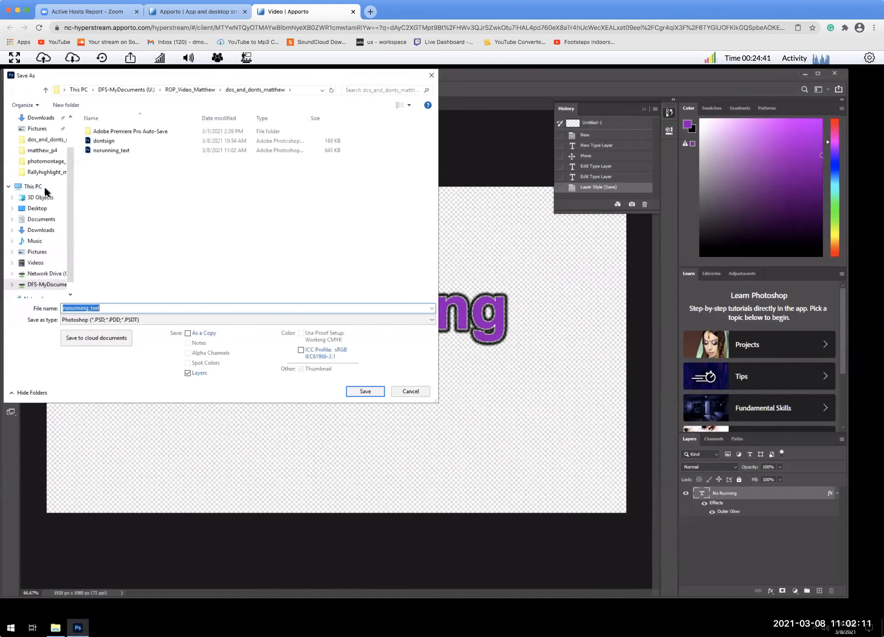
left_click(156, 320)
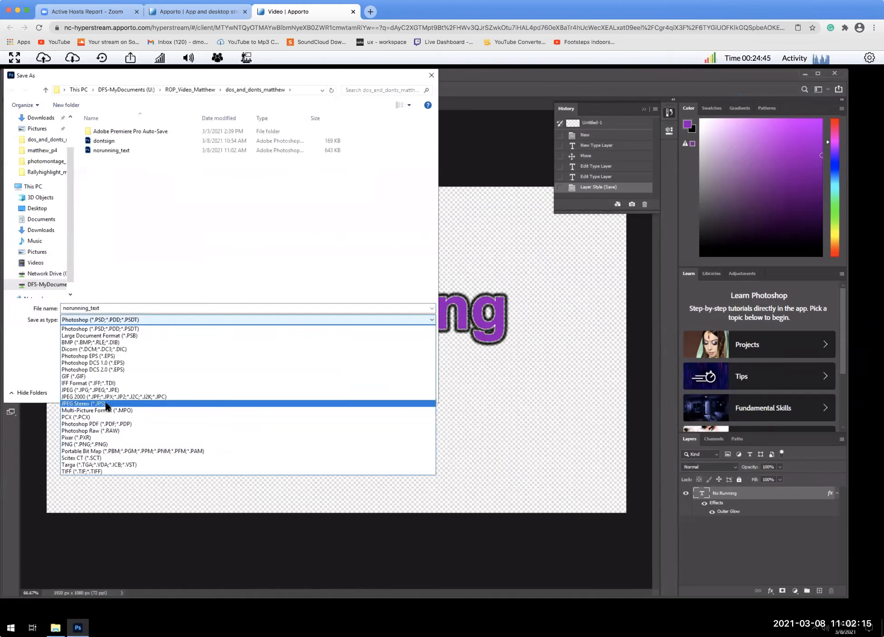
left_click(85, 444)
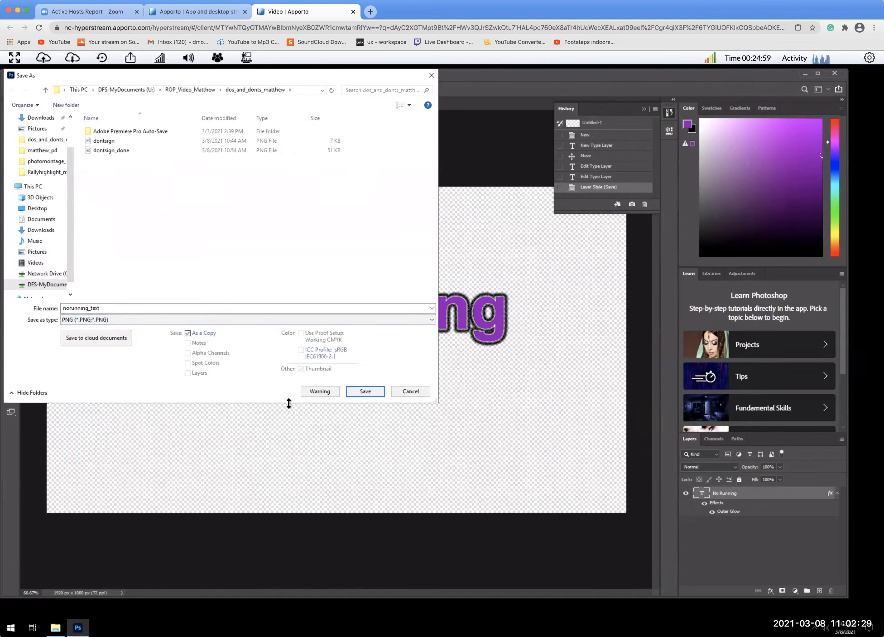
left_click(368, 391)
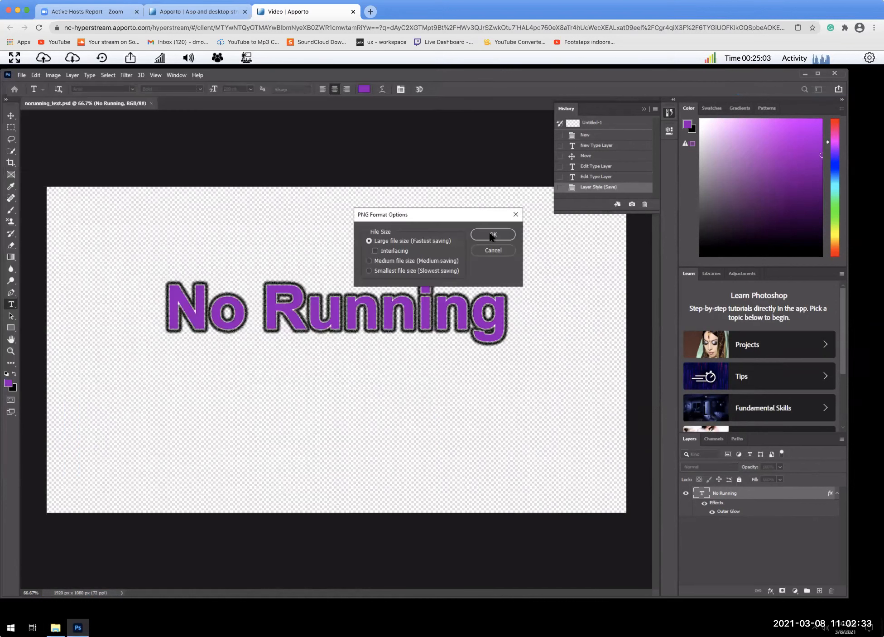
left_click(491, 235)
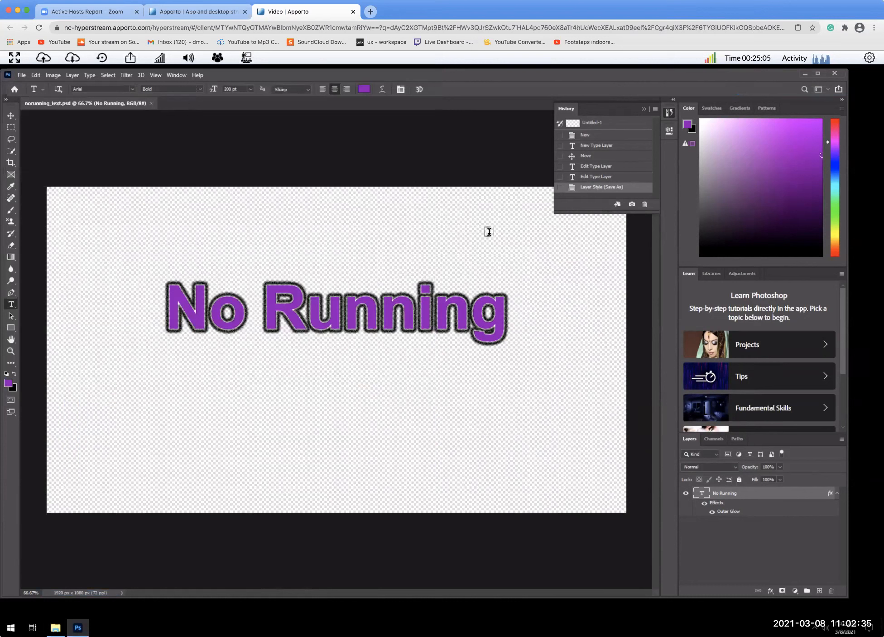